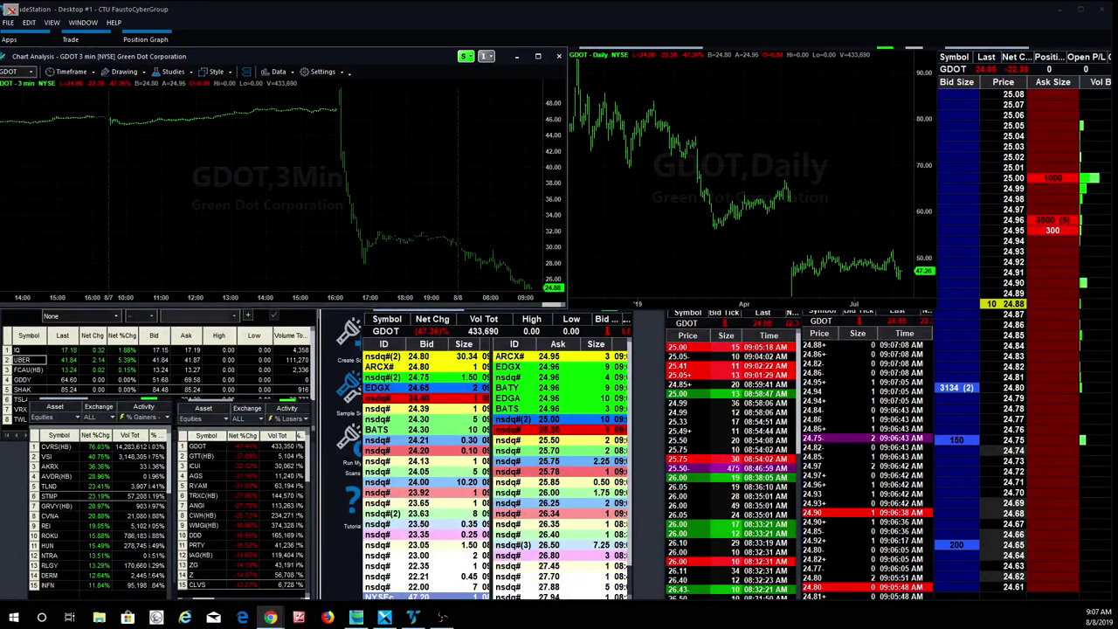
Step: Switch the linked intraday and daily charts from GDOT to the LYFT symbol
left_click(436, 200)
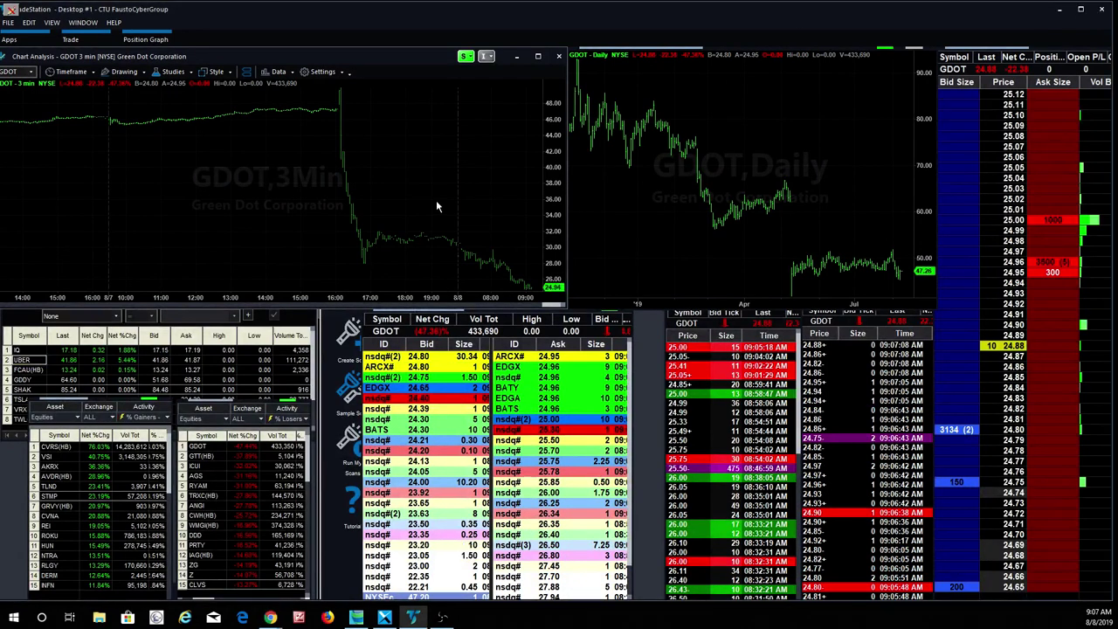
type("lyf")
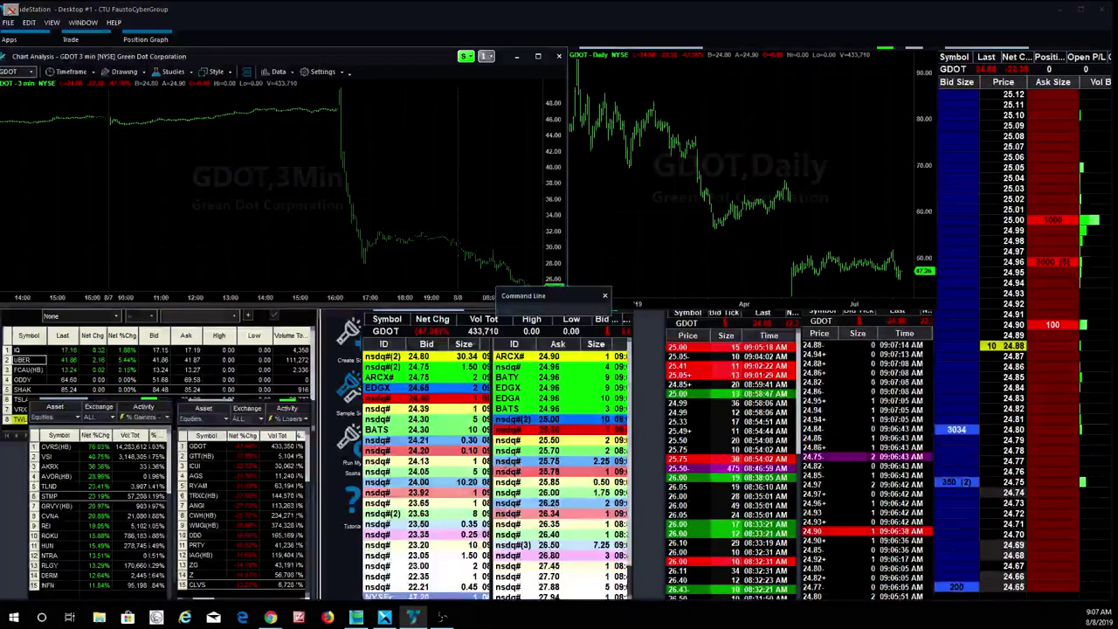
type("t")
key("Return")
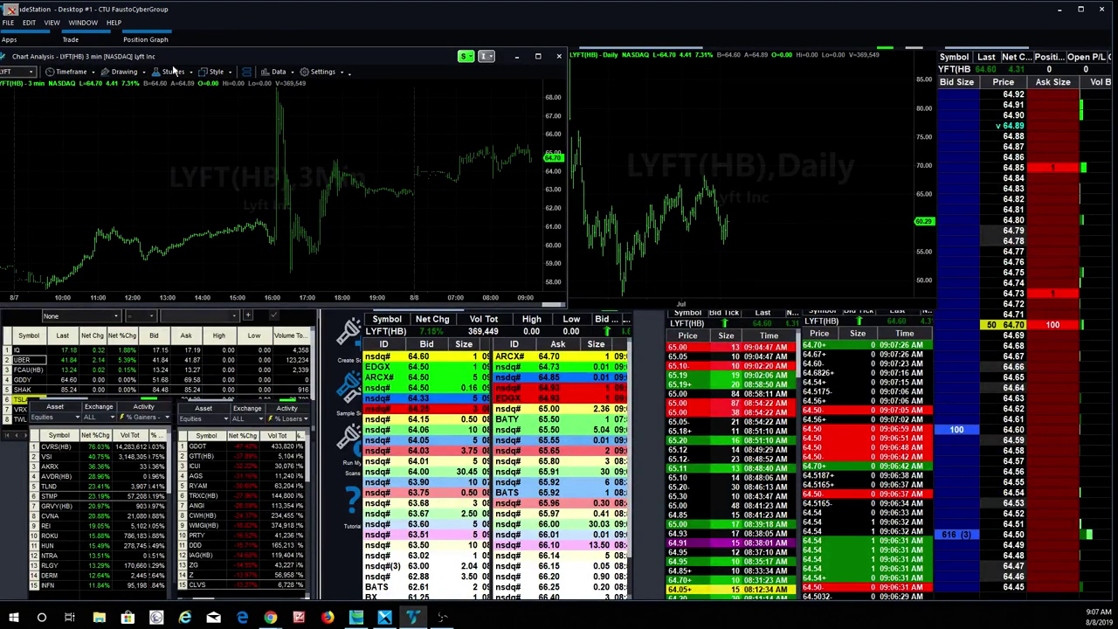
Step: Try the 1-minute timeframe on the intraday LYFT chart and settle on 2-minute bars
left_click(70, 71)
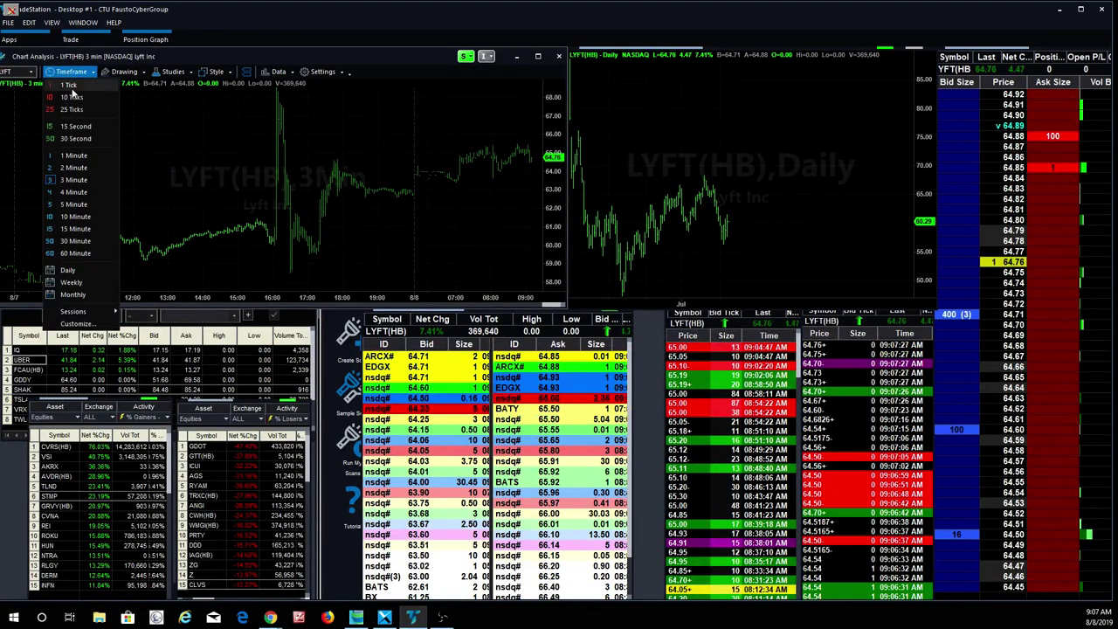
left_click(74, 155)
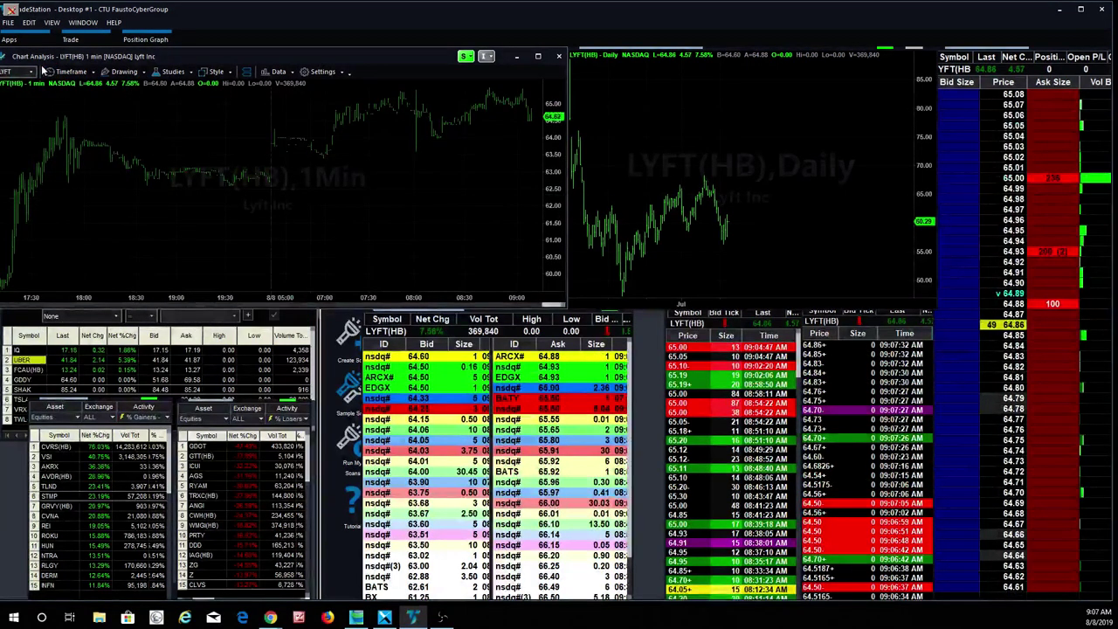
left_click(70, 72)
left_click(74, 75)
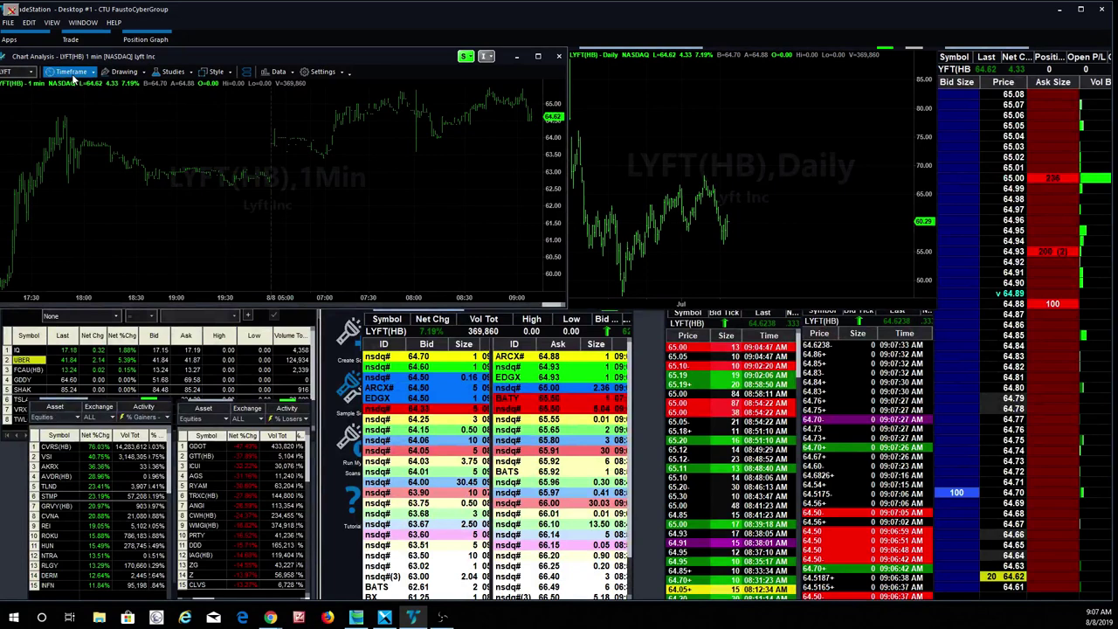
left_click(73, 77)
left_click(78, 164)
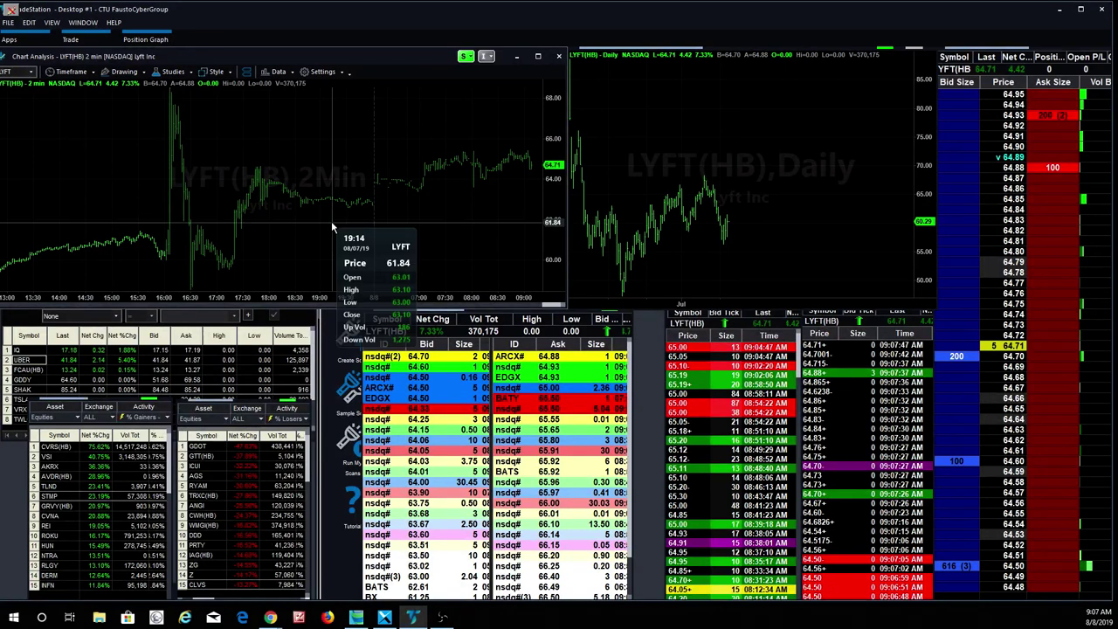
Step: Load UBER into the linked charts, market depth and time-and-sales windows
type("ub")
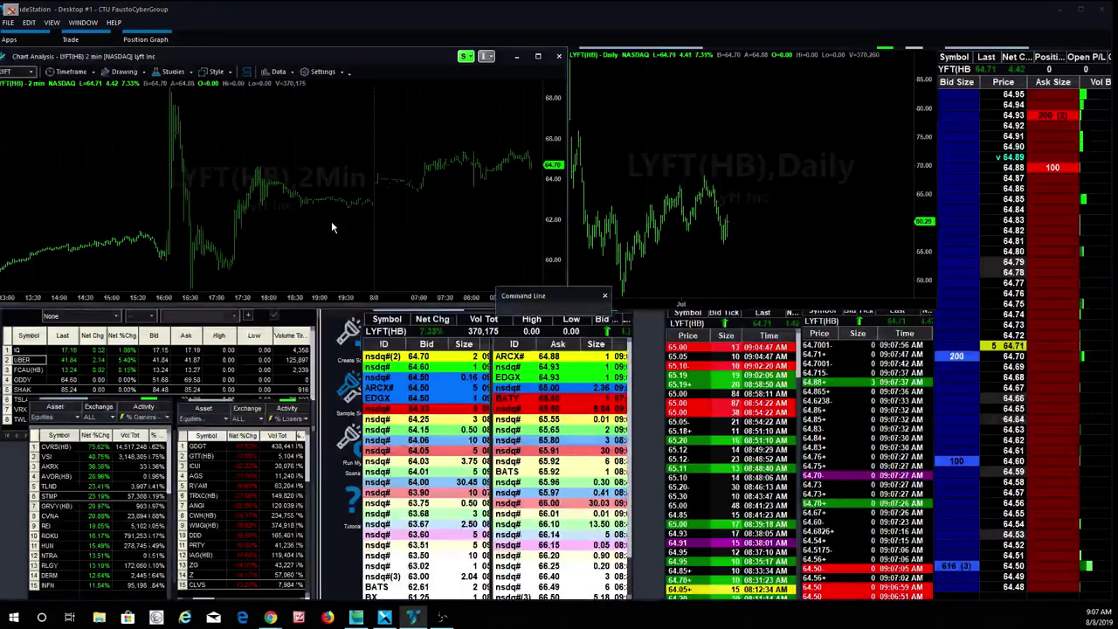
type("er")
key("Return")
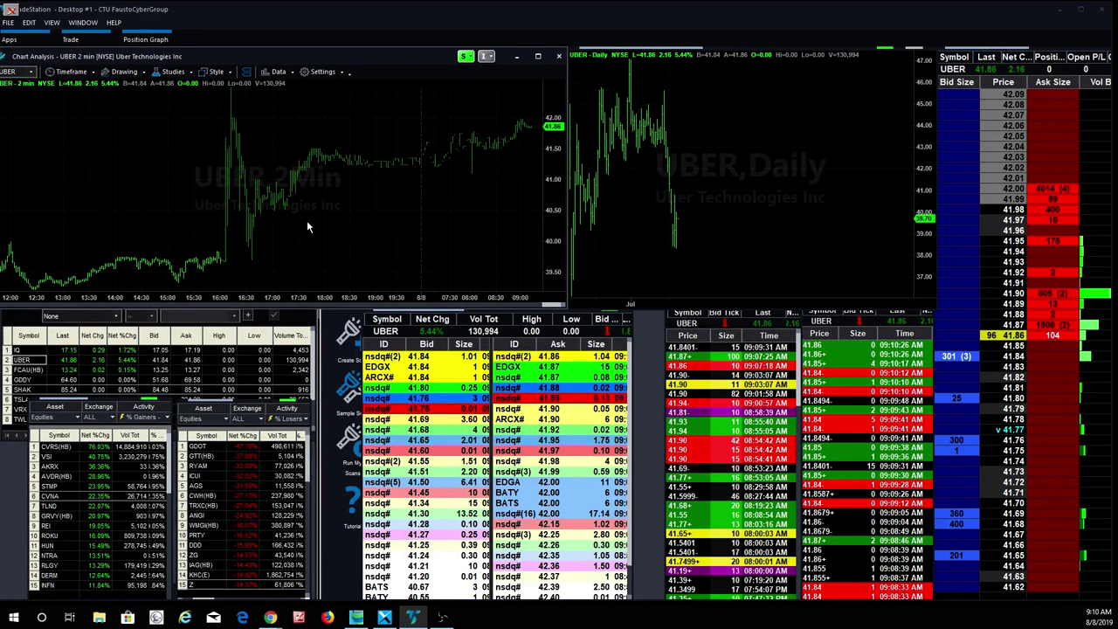
Step: Load ROKU into the linked charts and quote windows, correcting the mistyped symbol
type("ruku")
key("Return")
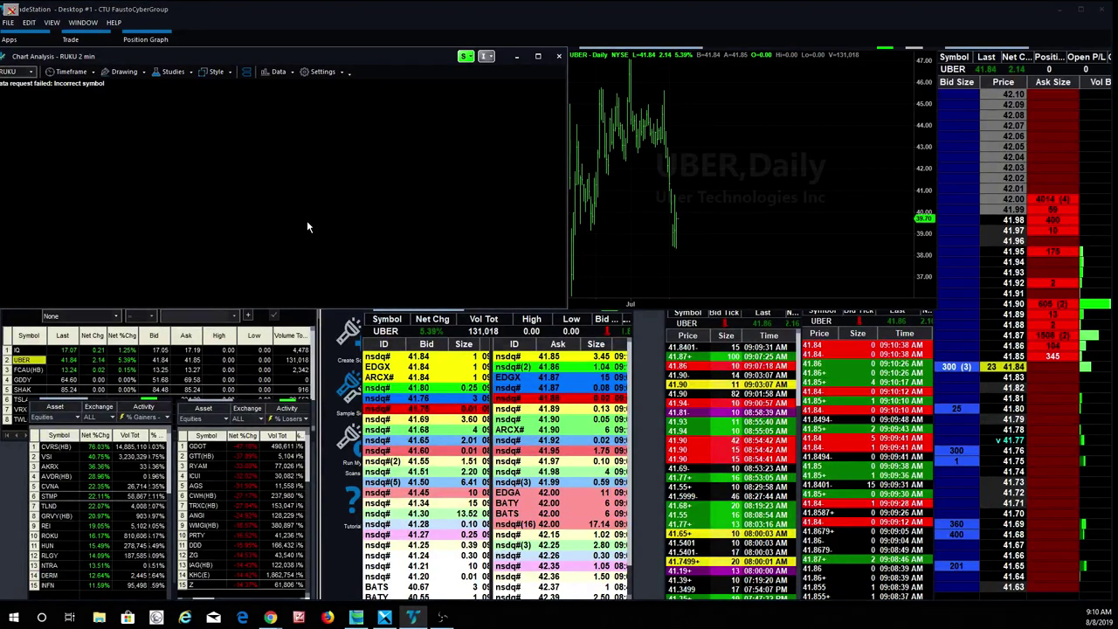
type("roku")
key("Return")
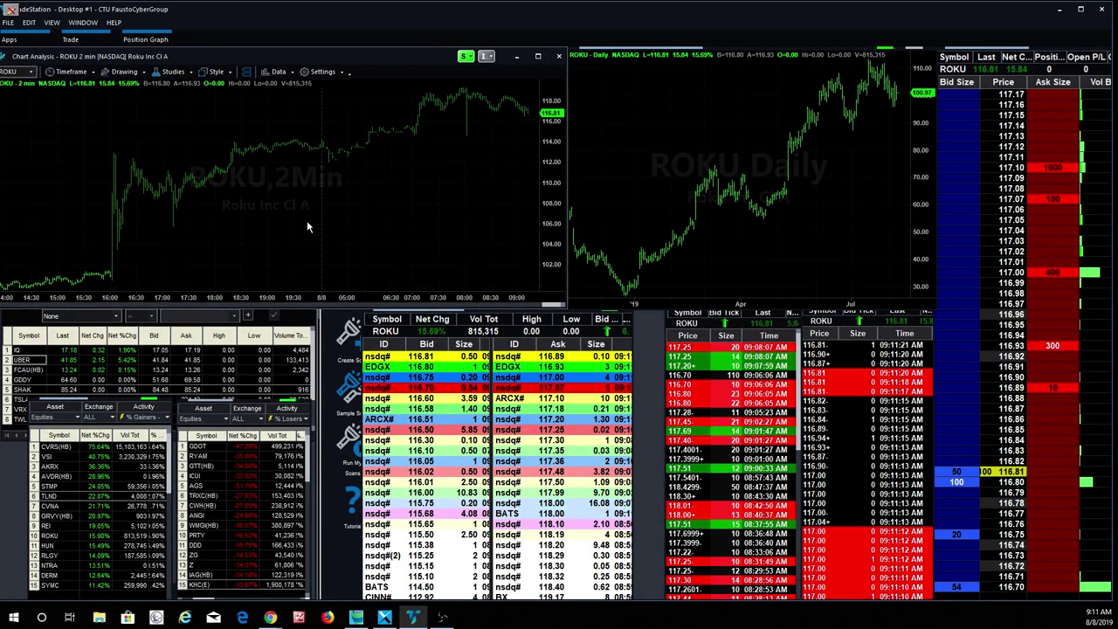
Step: Bring up NBEV in the linked charts for review, followed by CRON
key("ctrl+shift+c")
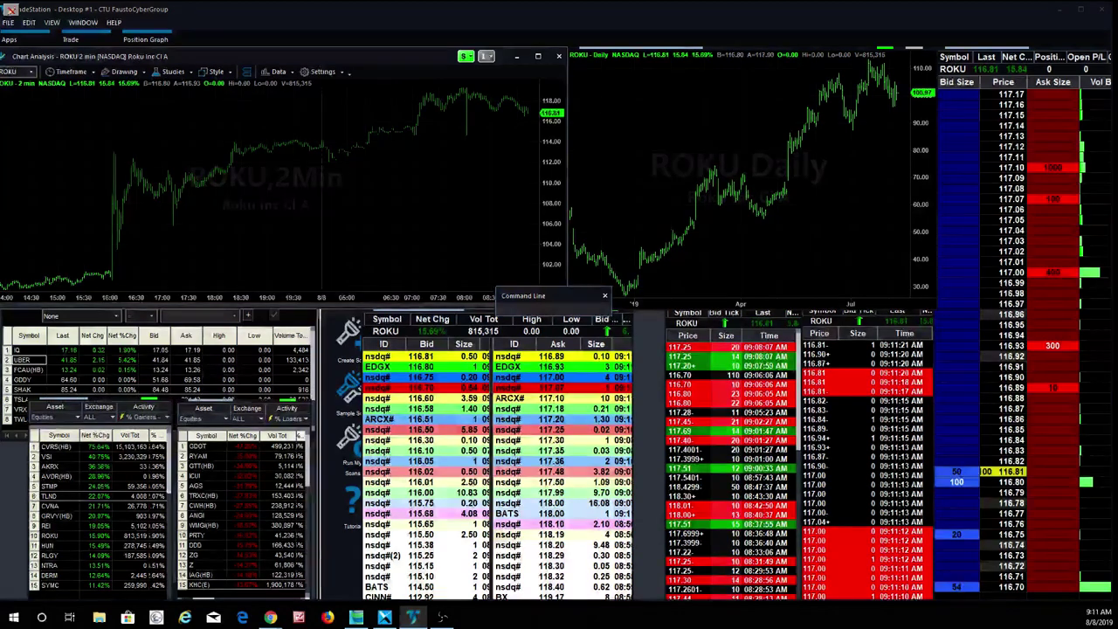
type("bev")
key("Return")
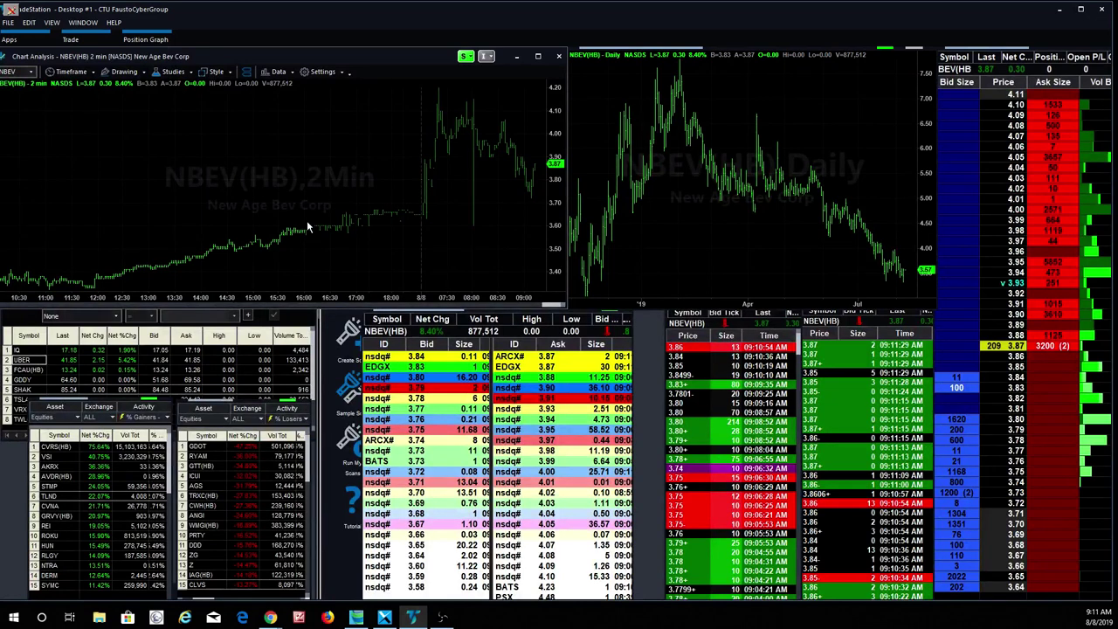
key("ctrl+shift+c")
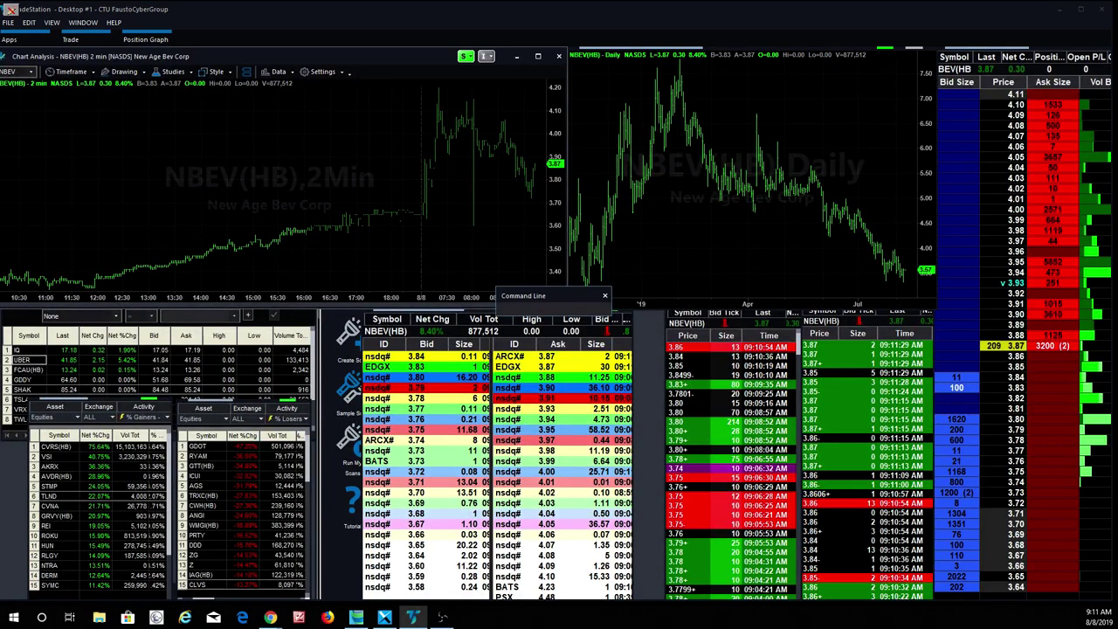
type("CRON")
key("Return")
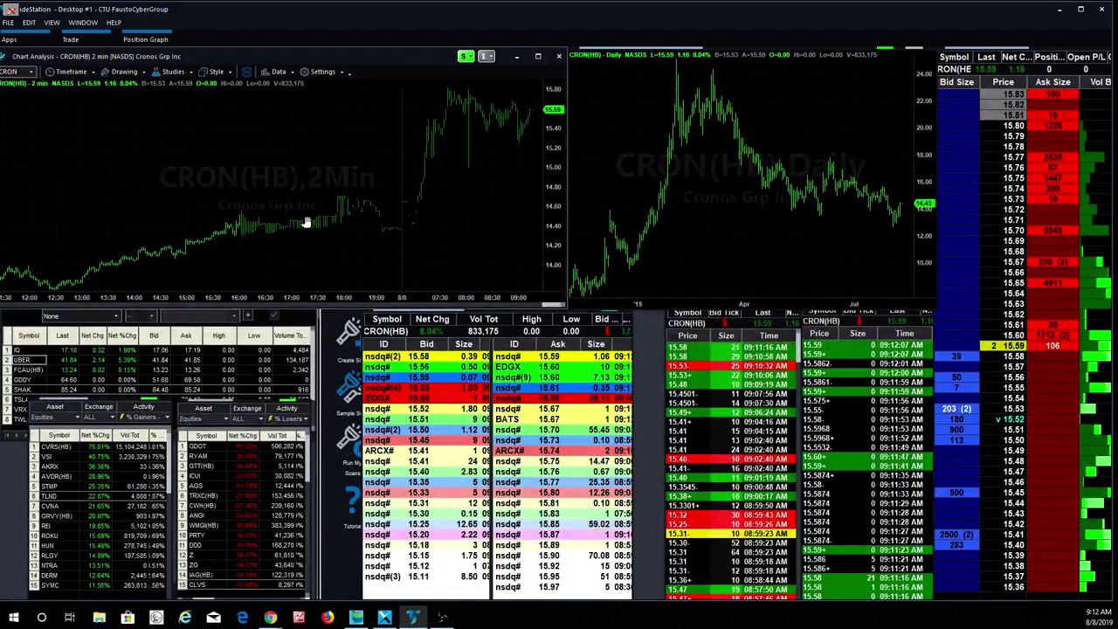
Step: Review the INFN charts, and switch the linked windows to AMD
type("in")
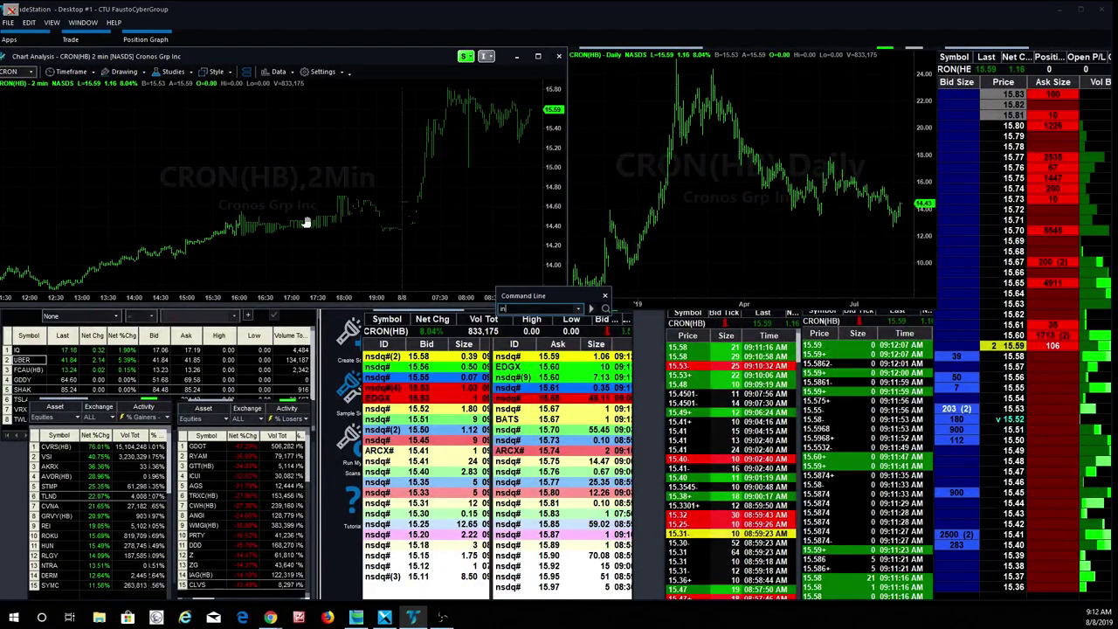
type("fn")
key("Return")
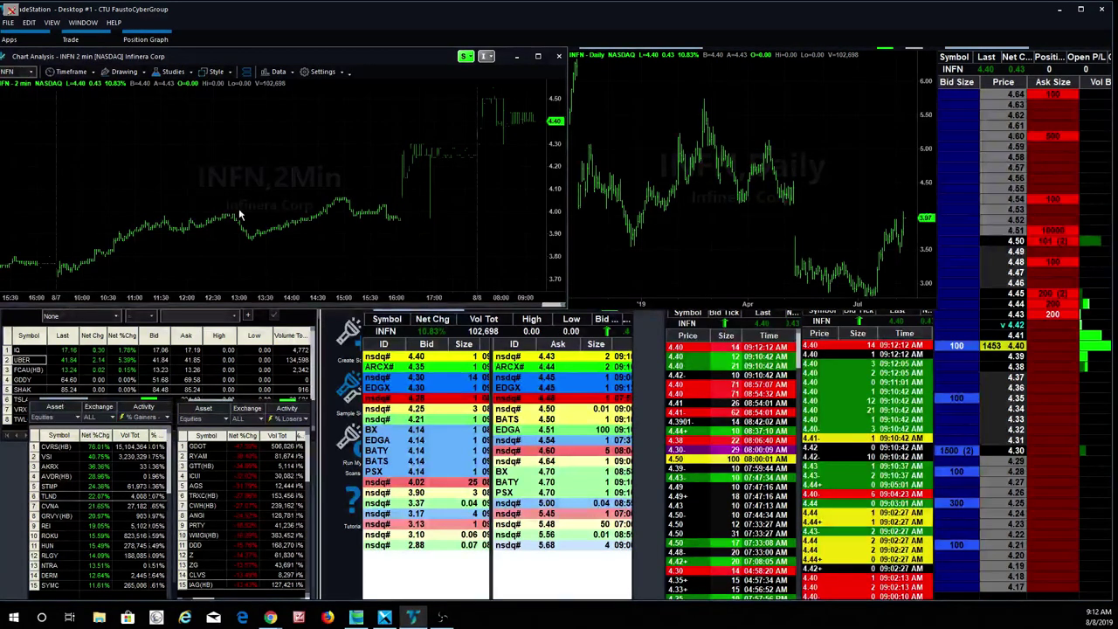
type("AMD")
key("Return")
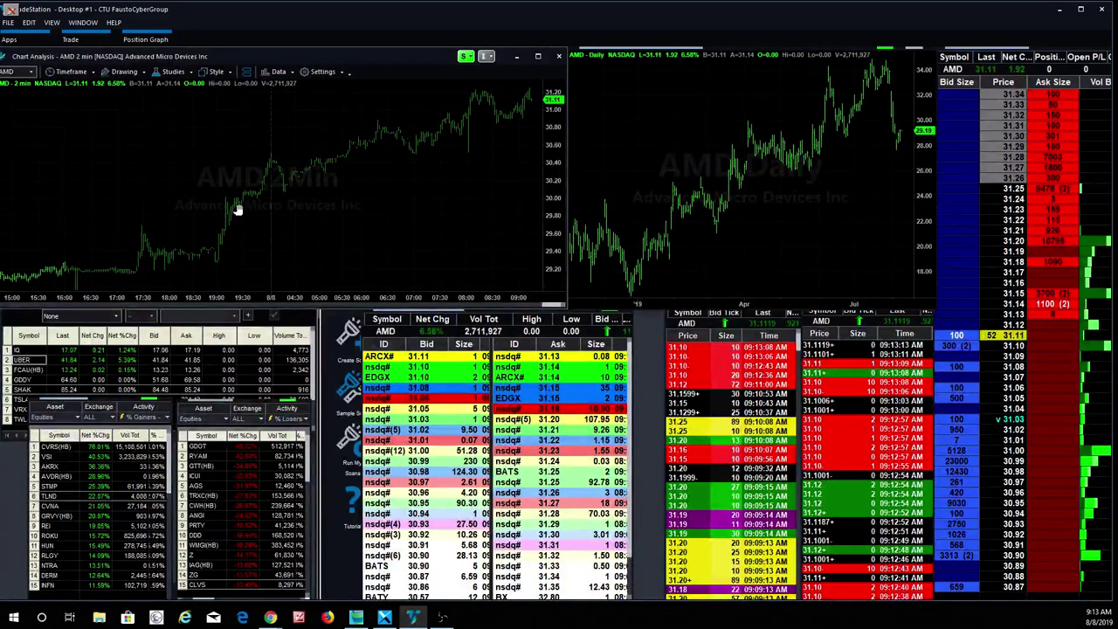
Step: Display the HEB charts and quotes, followed by those for HUN
type("heb")
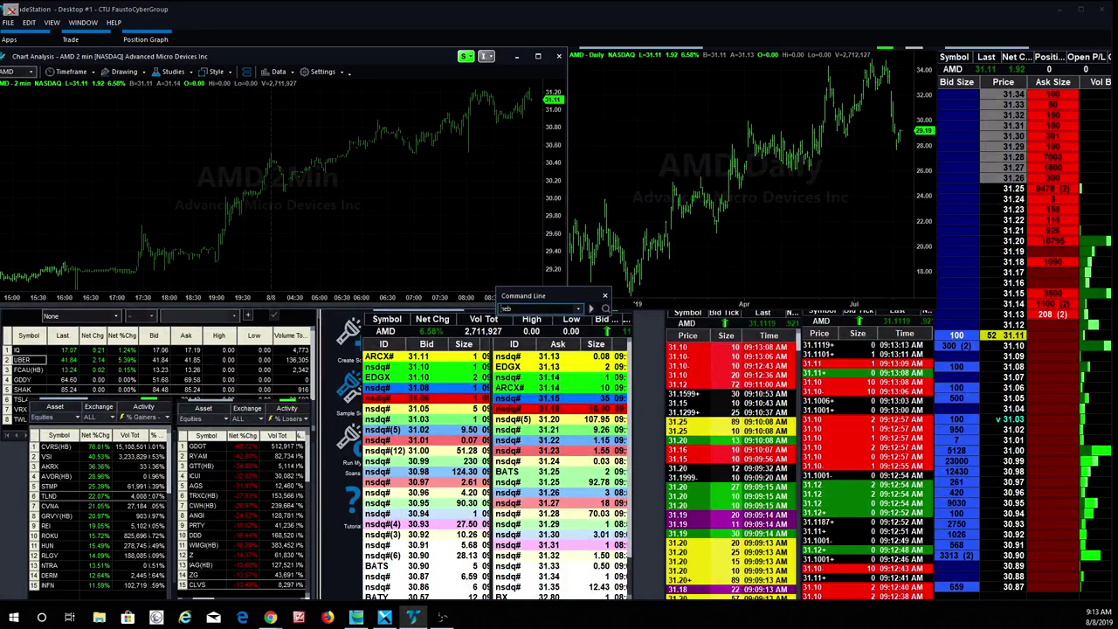
key("Return")
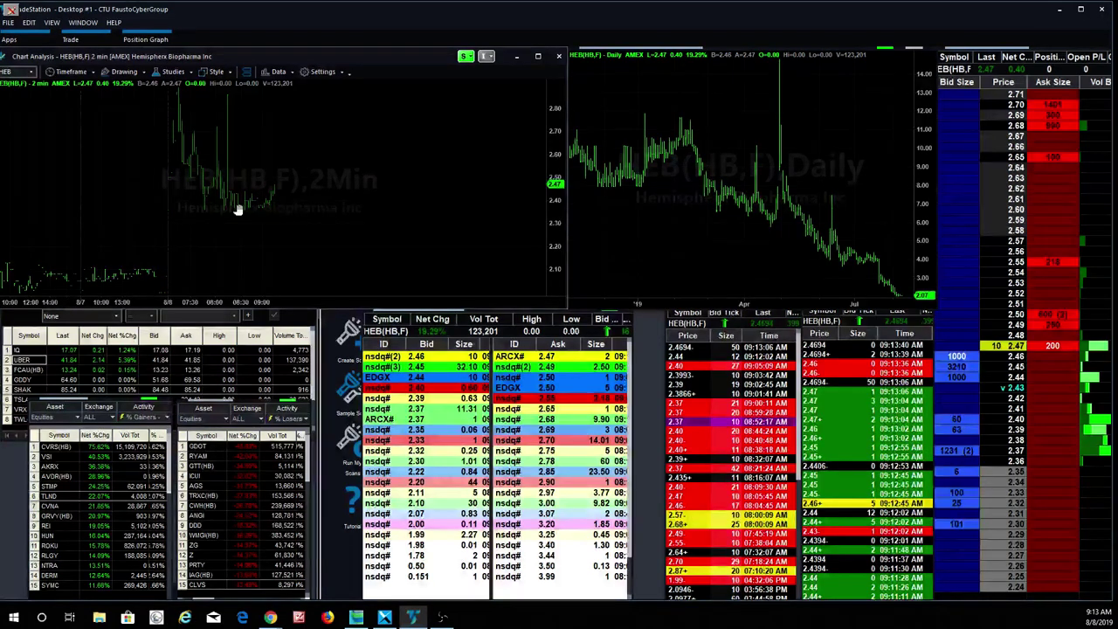
type("run")
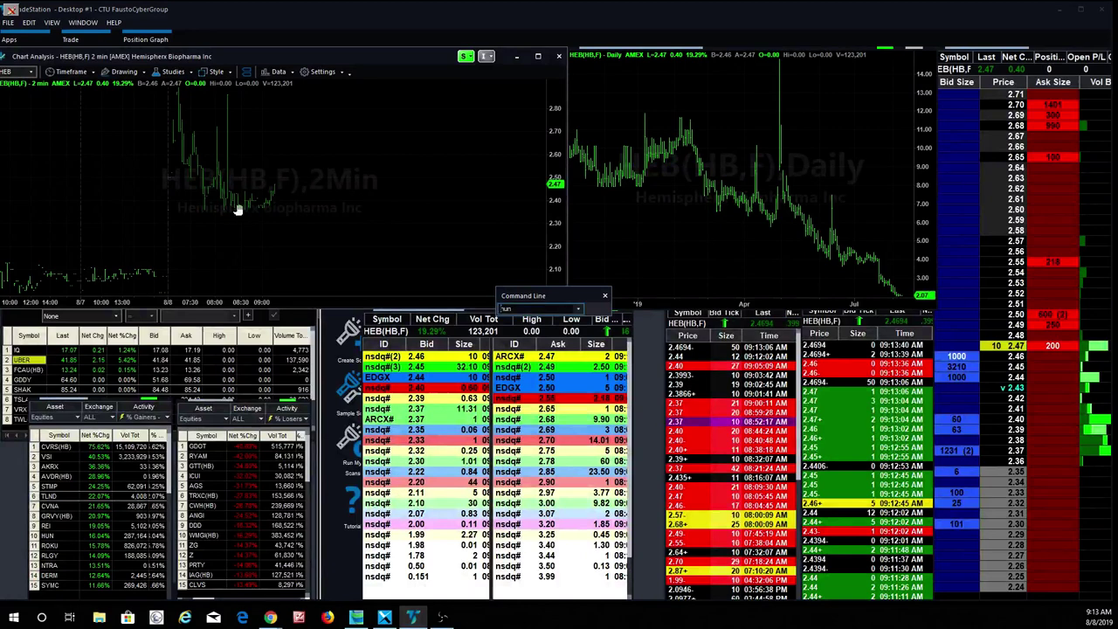
key("Return")
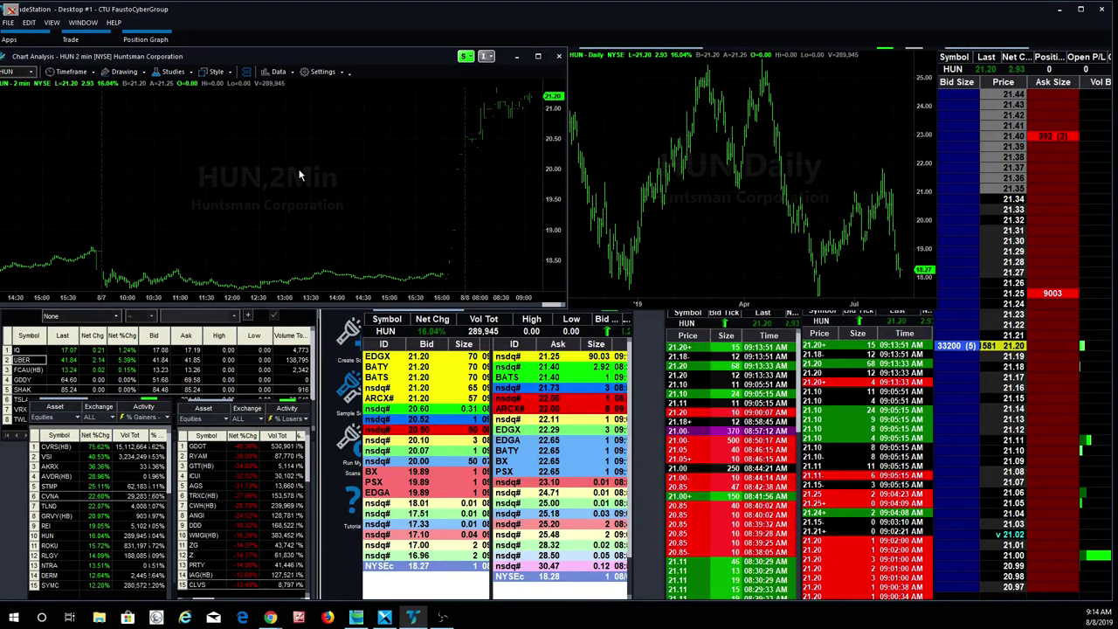
Step: Return the linked charts to GDOT for review, and load CWH after it
type("gdot")
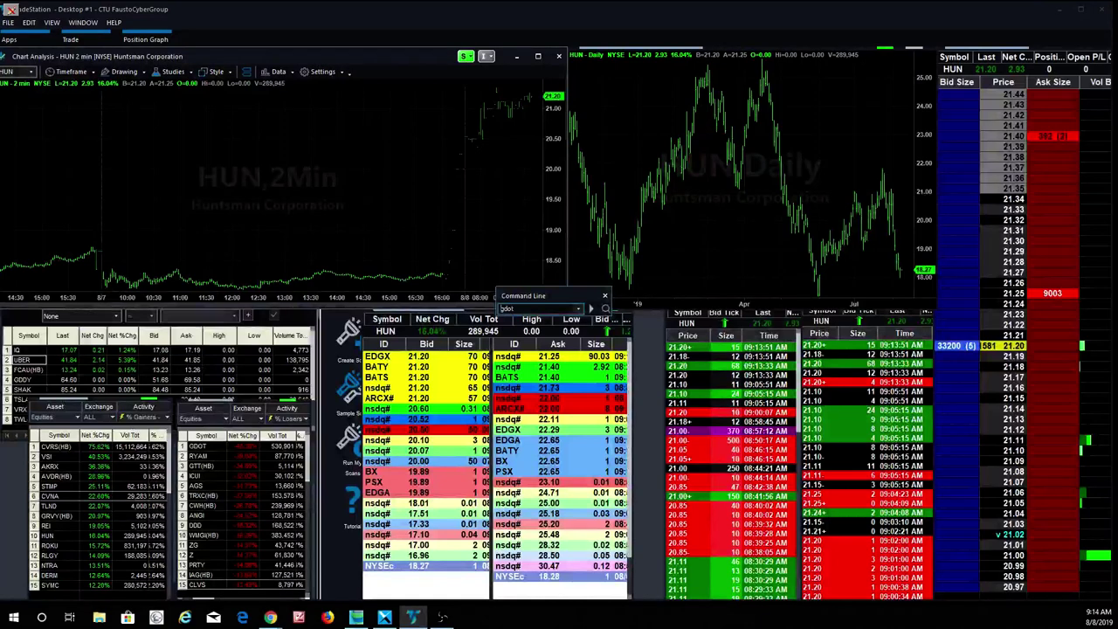
key("Return")
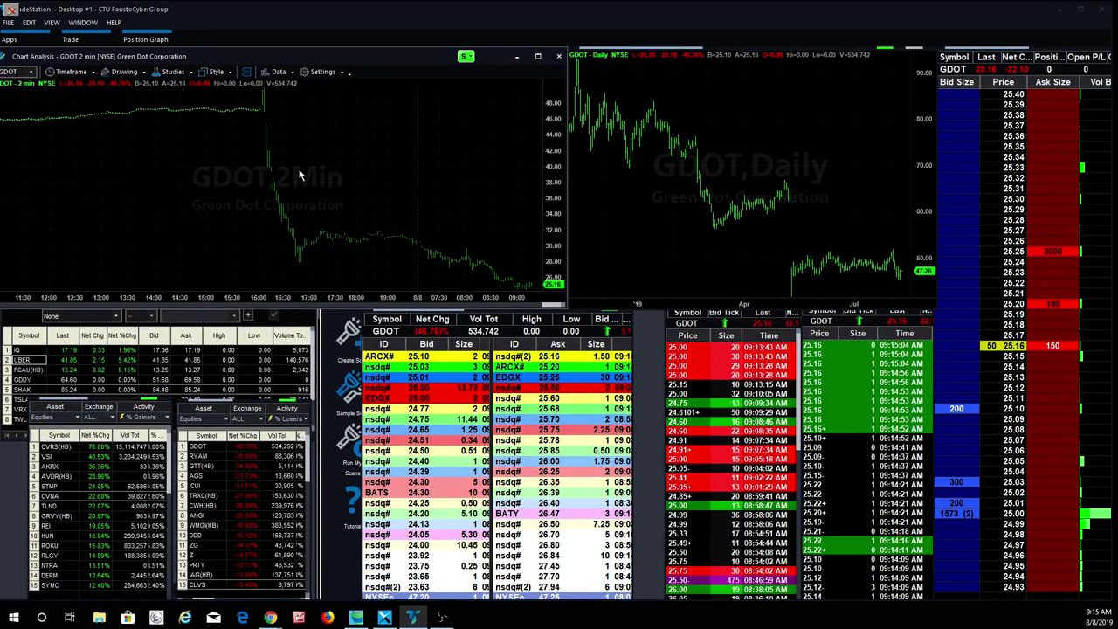
type("swh")
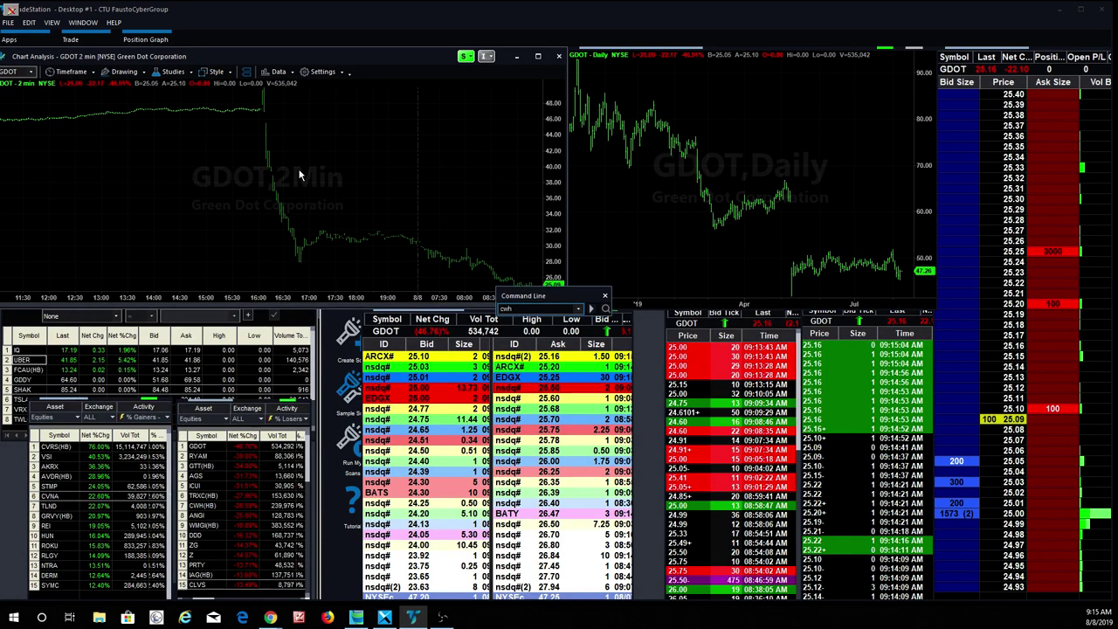
key("Return")
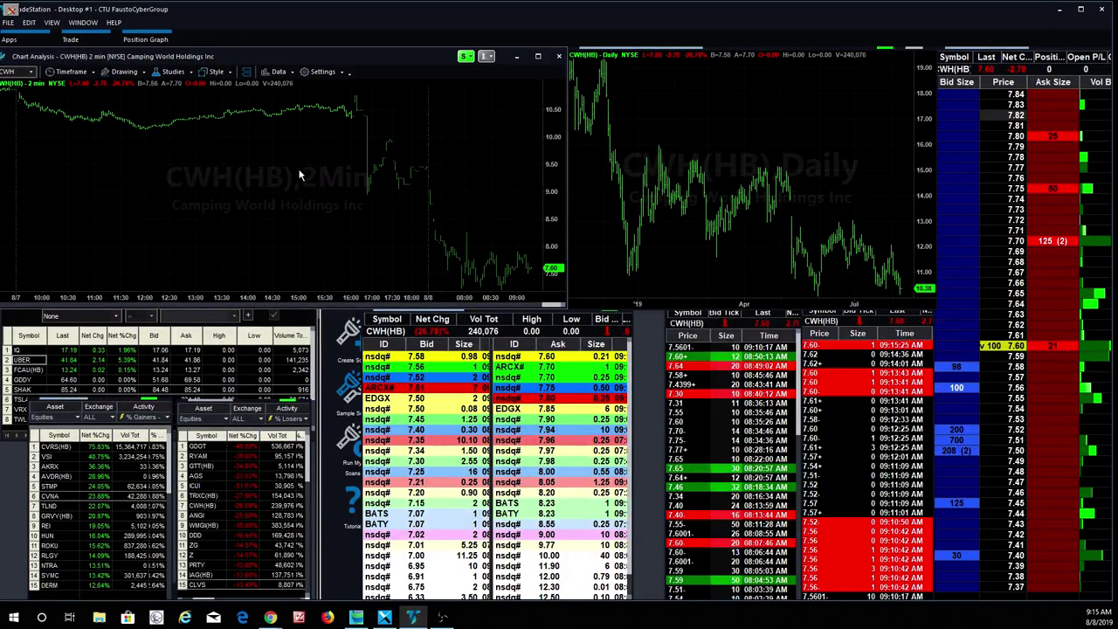
Step: Look up STMP in the linked charts, and bring up WW after reviewing it
type("st")
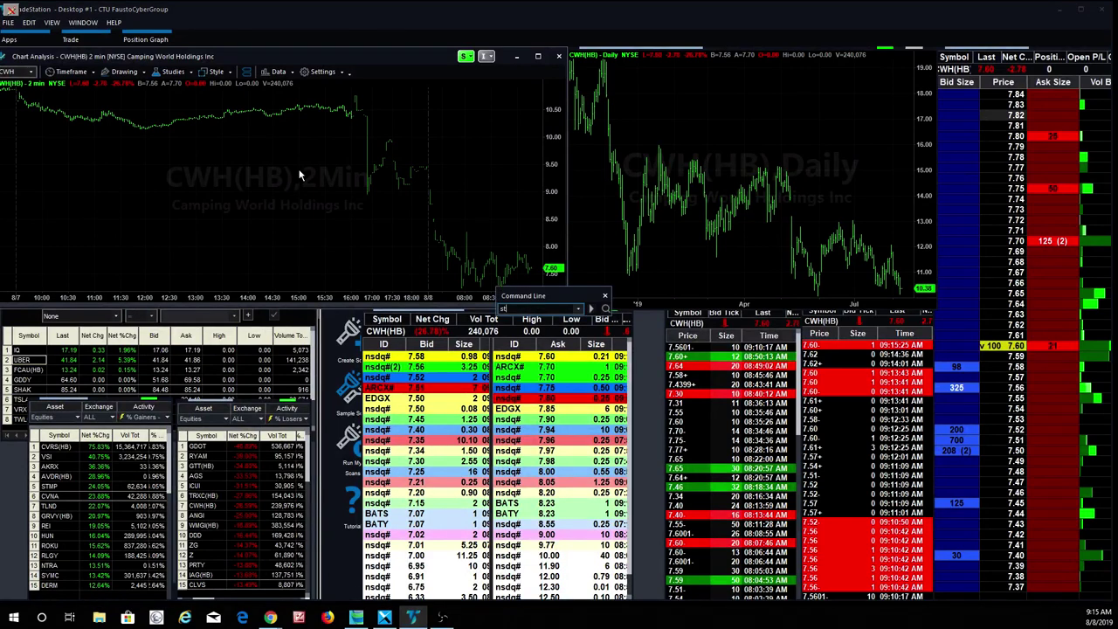
type("mp")
key("Return")
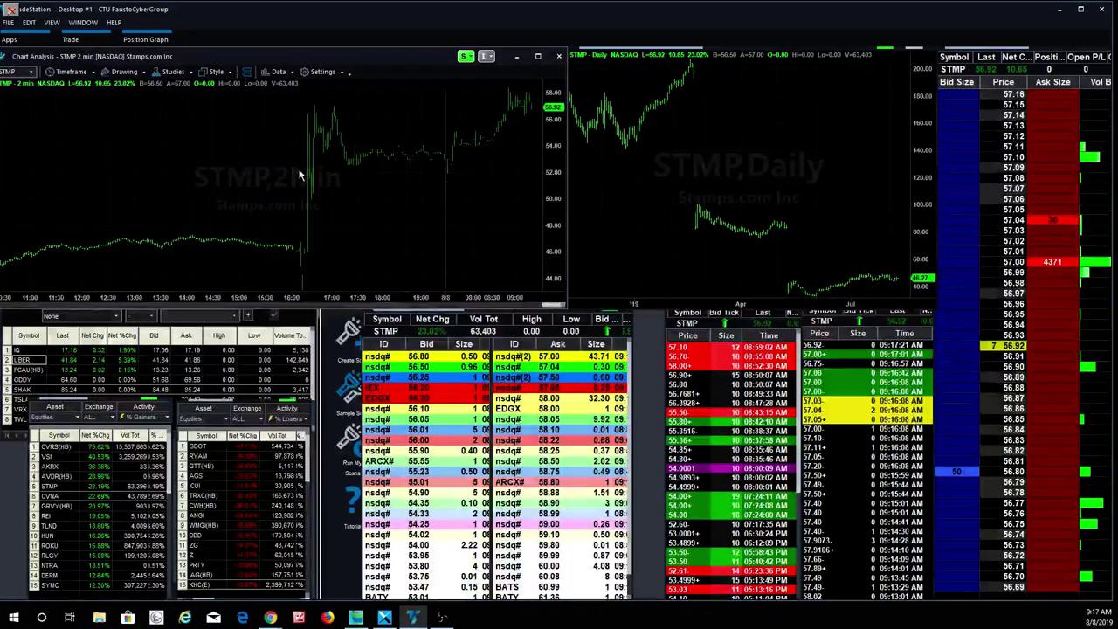
key("ctrl+shift+l")
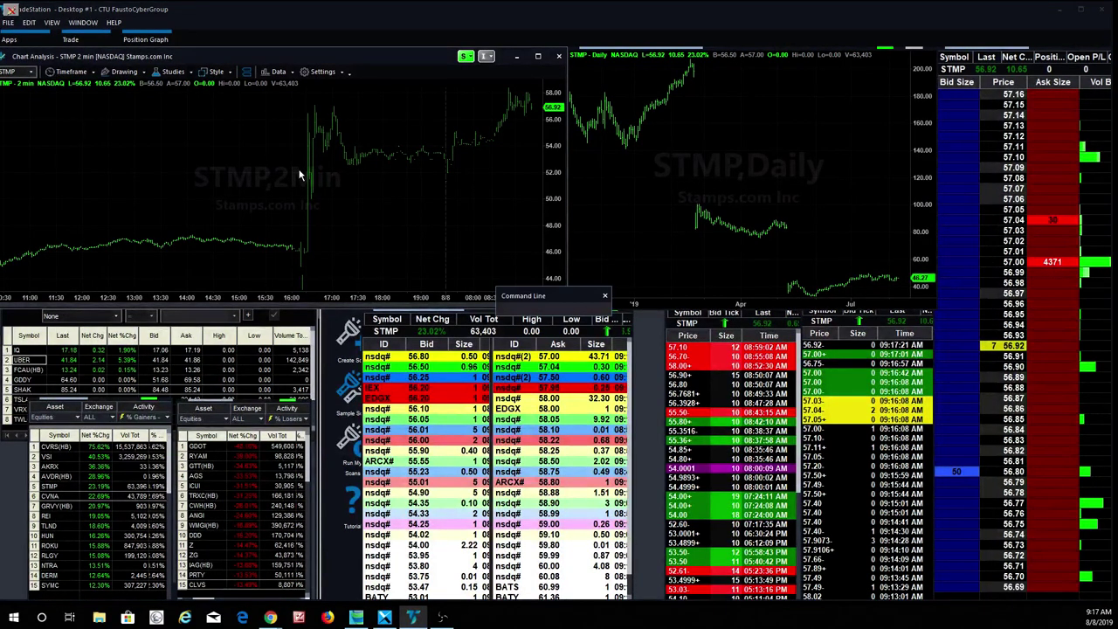
type("WW")
key("Return")
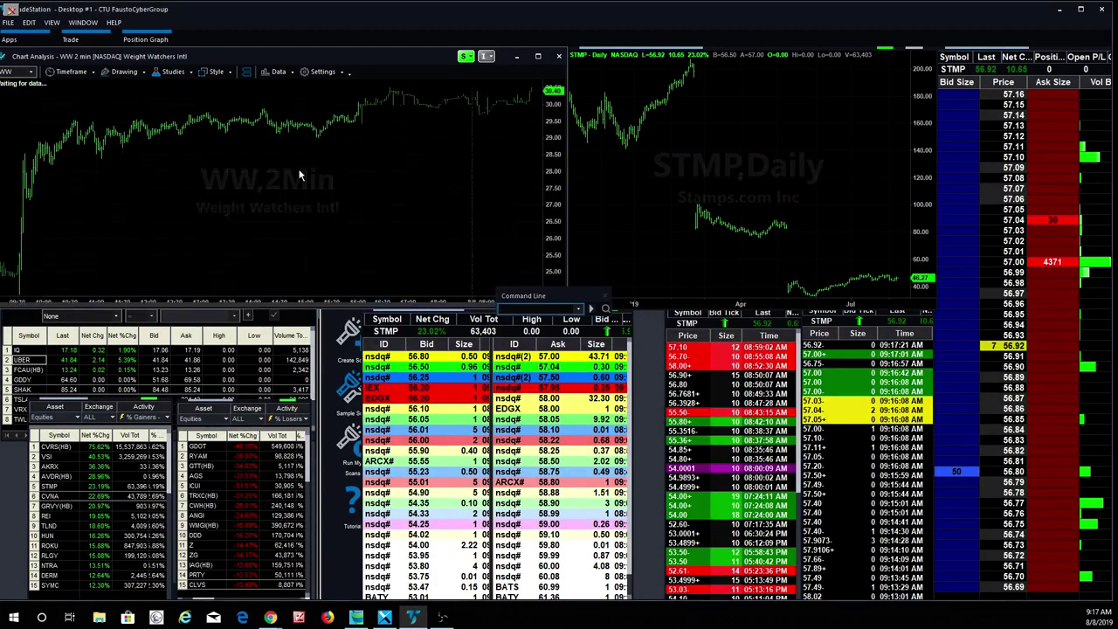